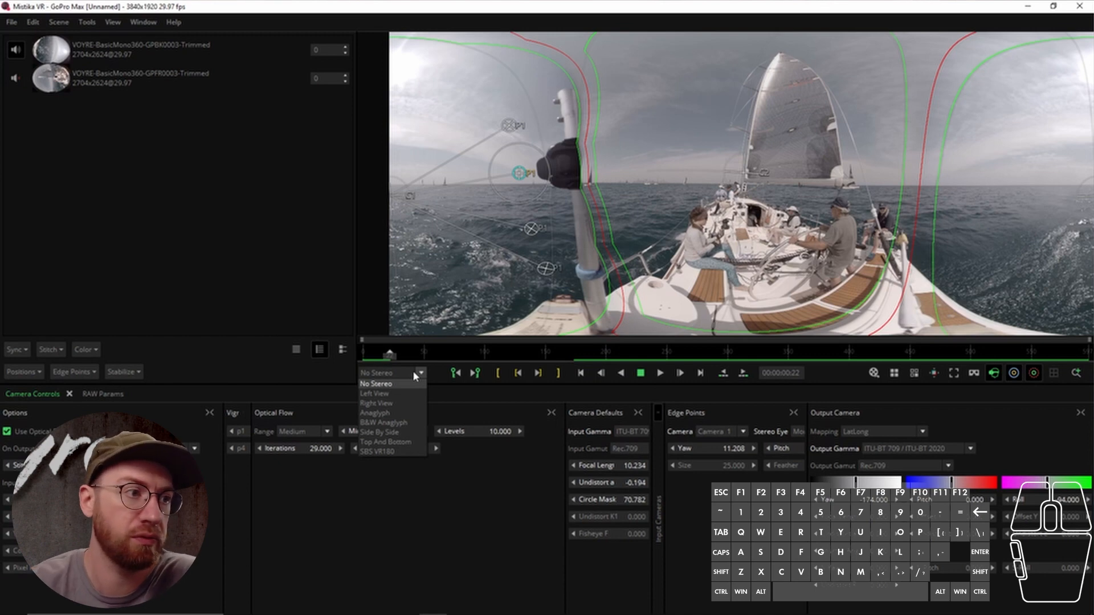
Preview the Left View, Right View and Anaglyph stereo display modes, returning to No Stereo
click(649, 210)
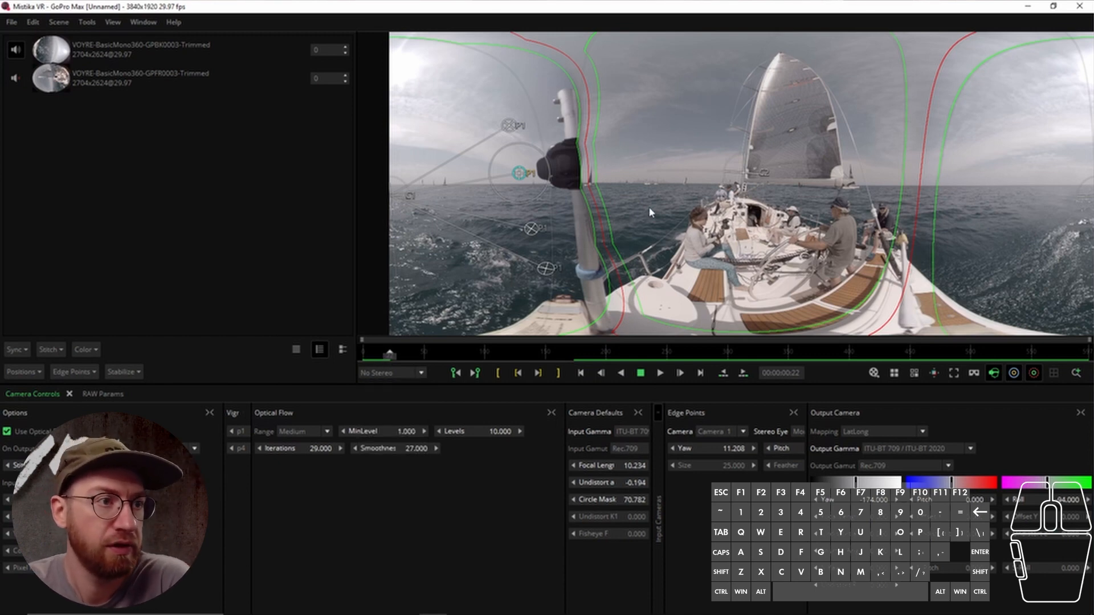
scroll(651, 212, down, 3)
click(420, 373)
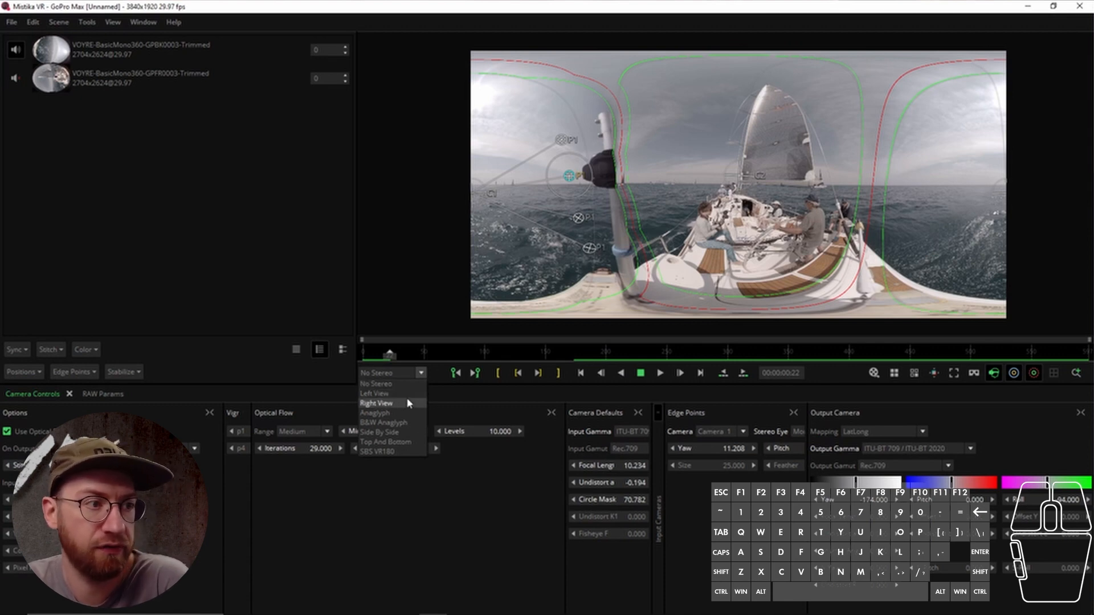
click(404, 393)
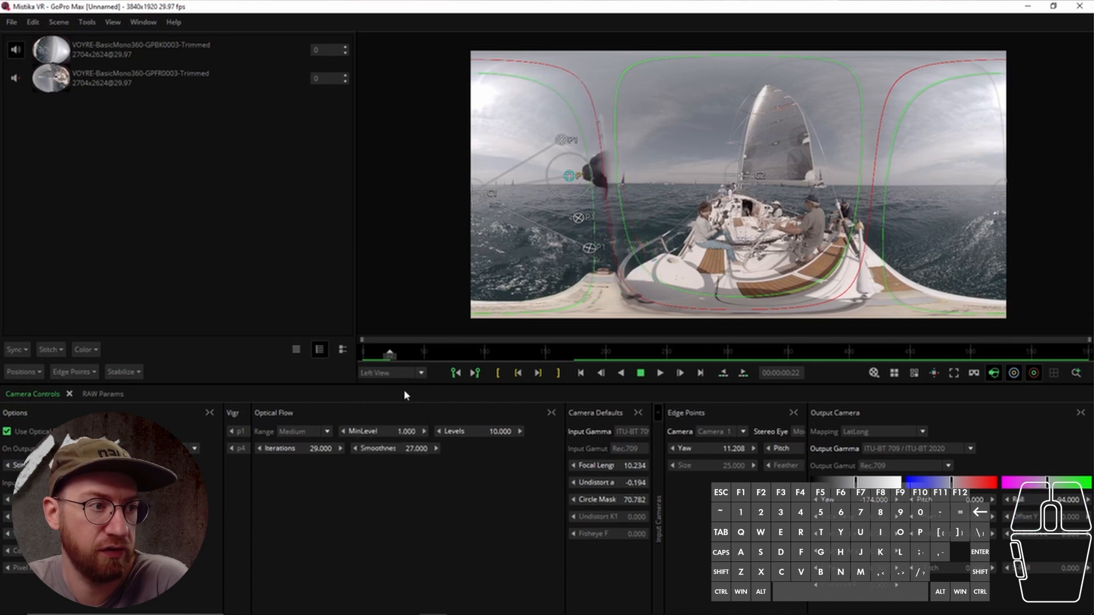
click(405, 373)
click(405, 403)
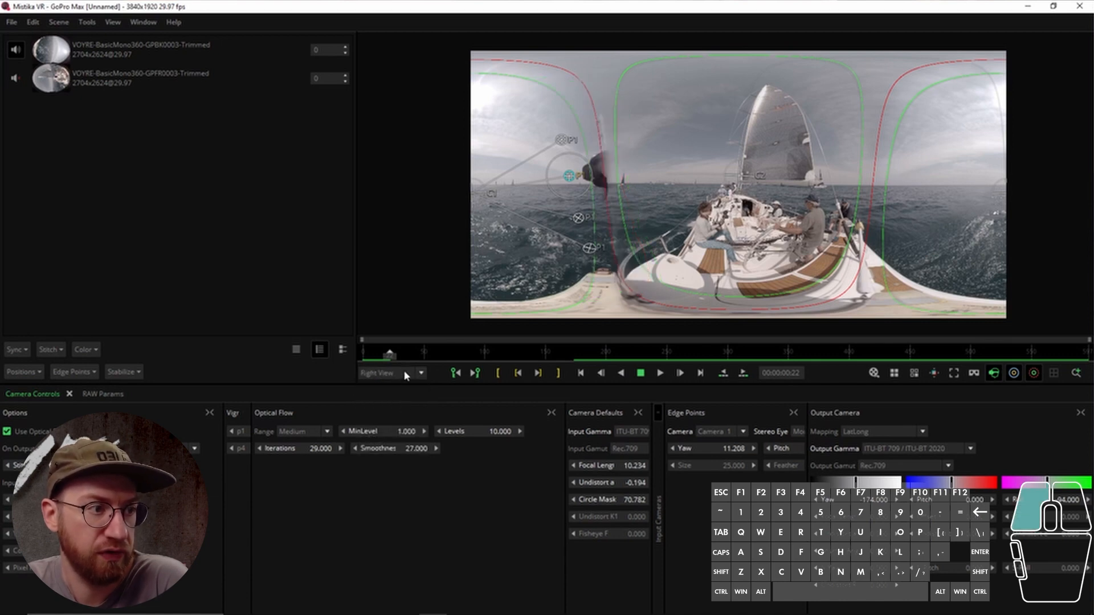
click(405, 373)
click(408, 413)
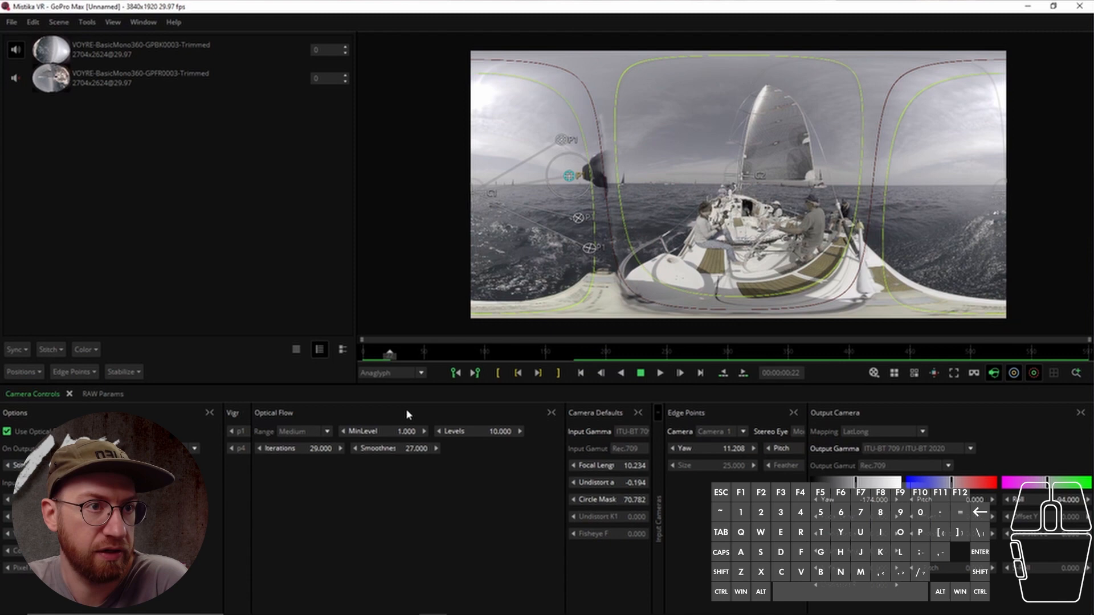
click(408, 372)
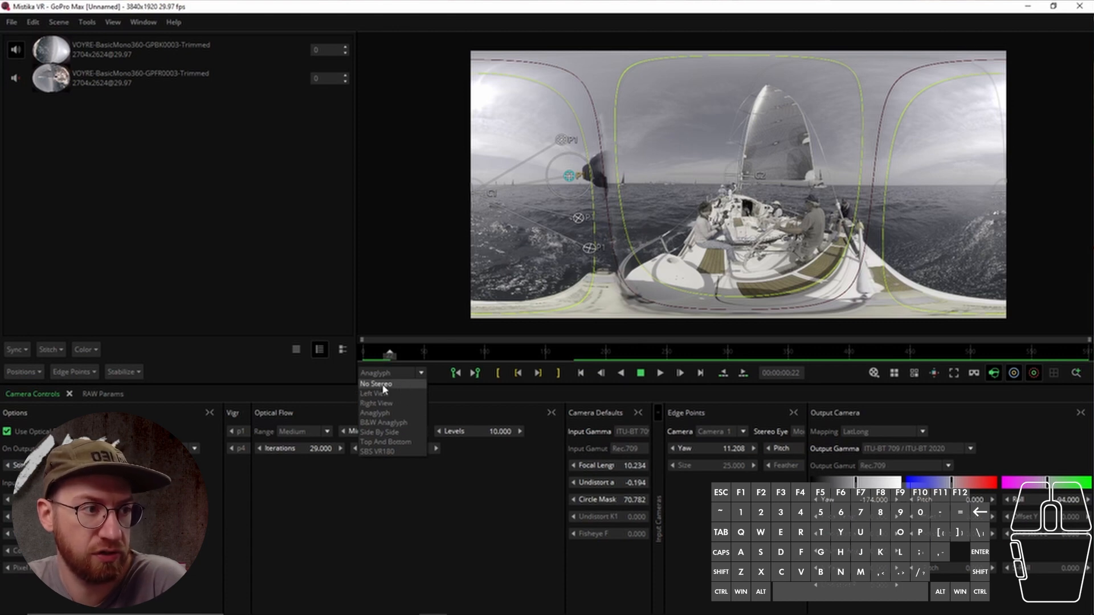
click(384, 384)
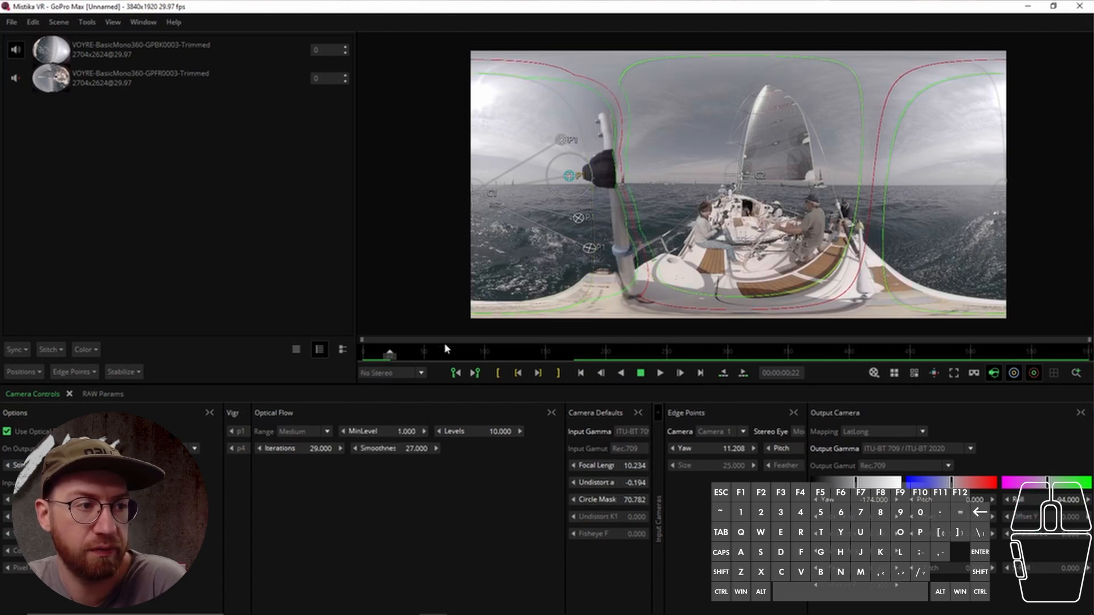
Show the input thumbnail strip beneath the viewer
click(419, 374)
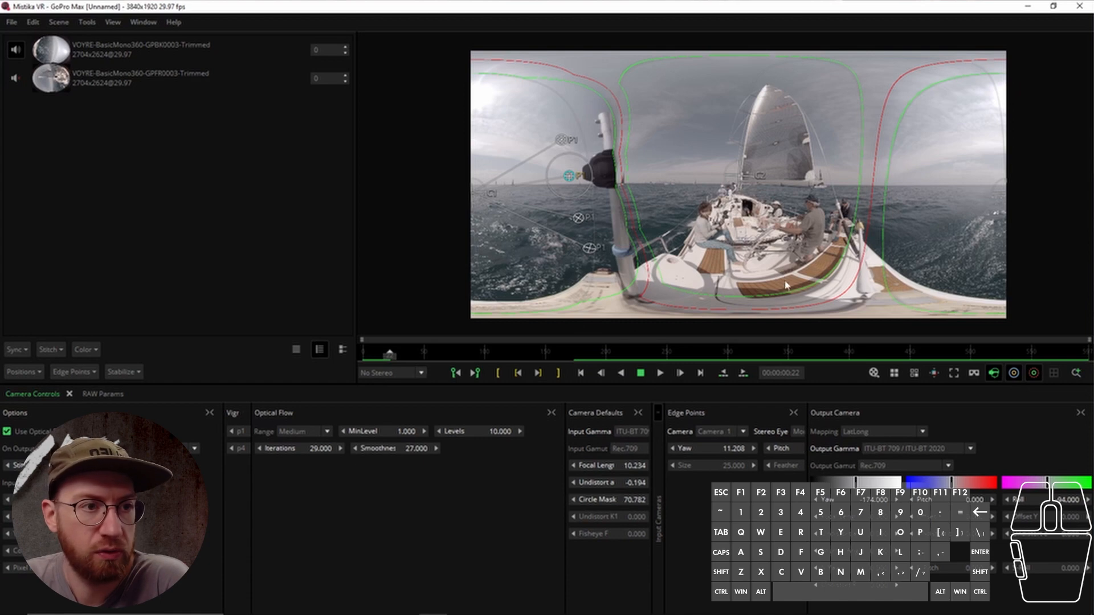
scroll(699, 246, up, 2)
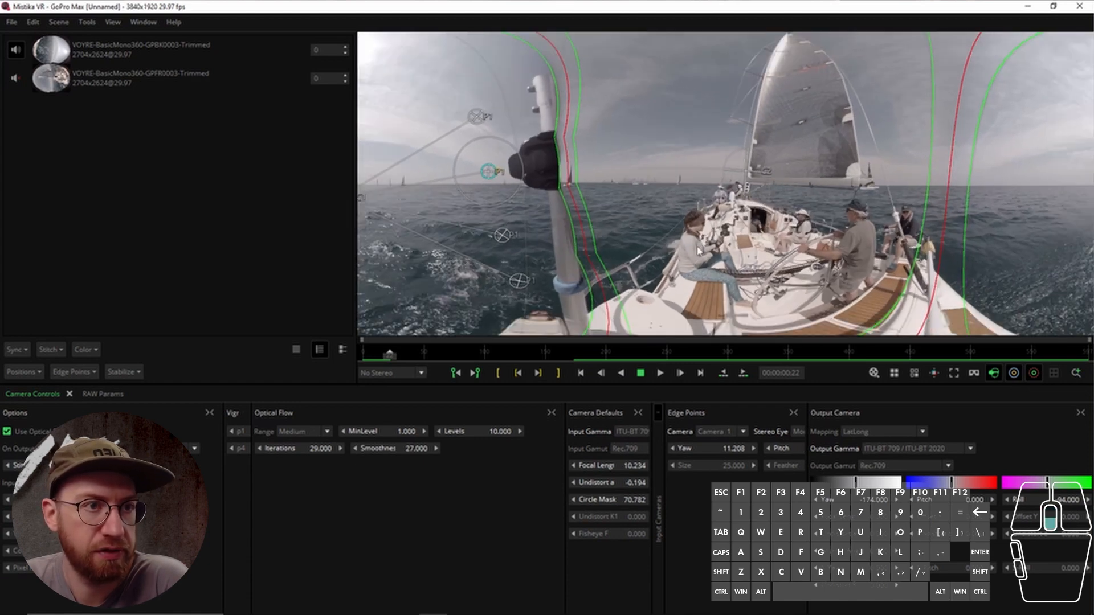
scroll(699, 247, down, 3)
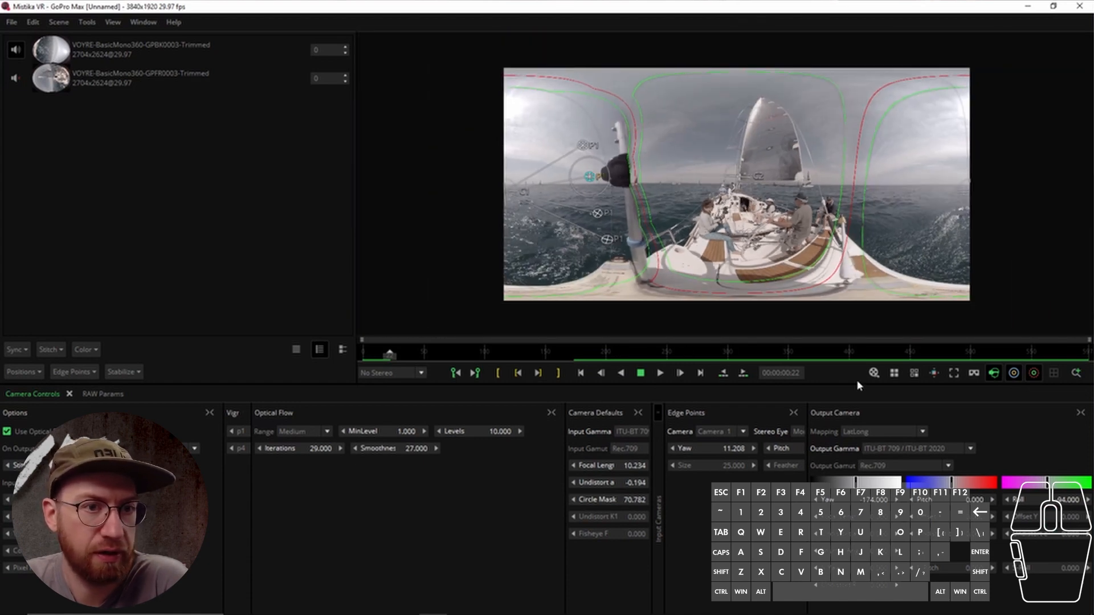
click(872, 374)
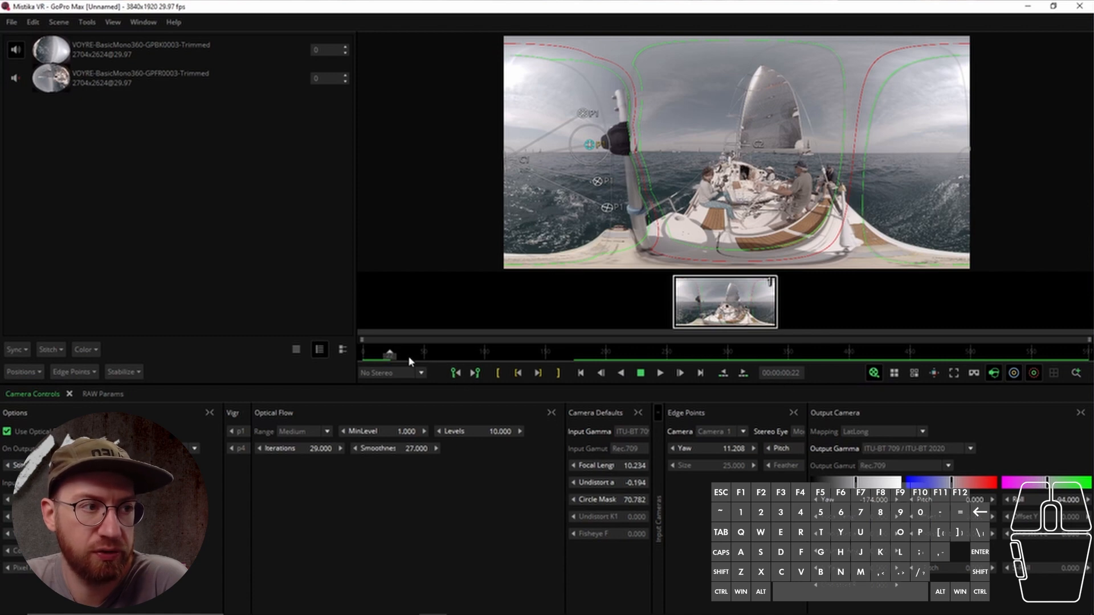
Move the playhead to 00:00:10:00 on the timeline and set the in point there
click(393, 356)
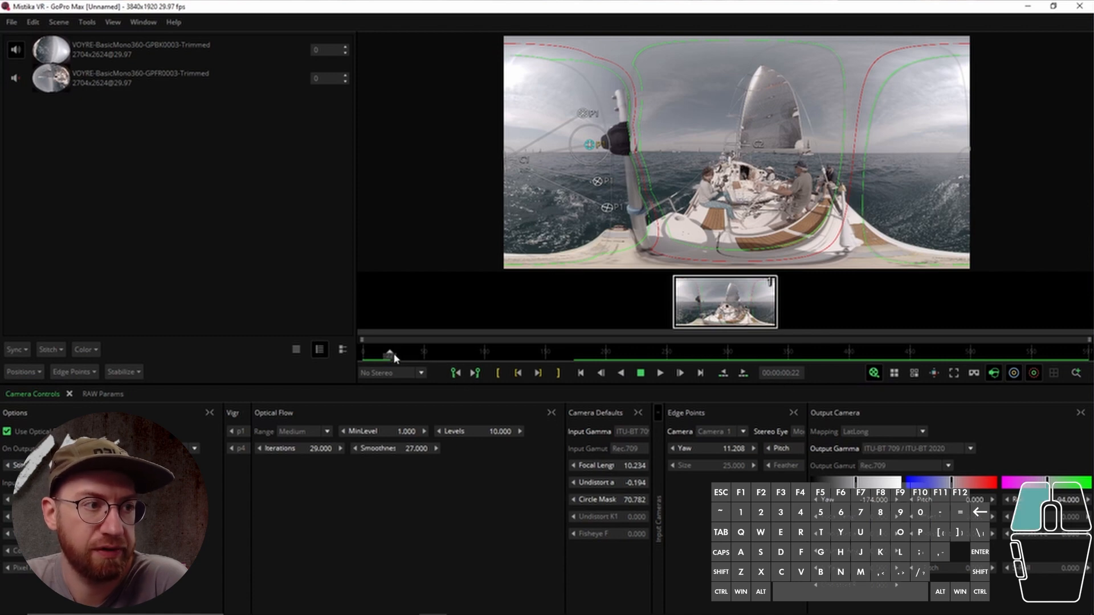
click(454, 357)
click(463, 356)
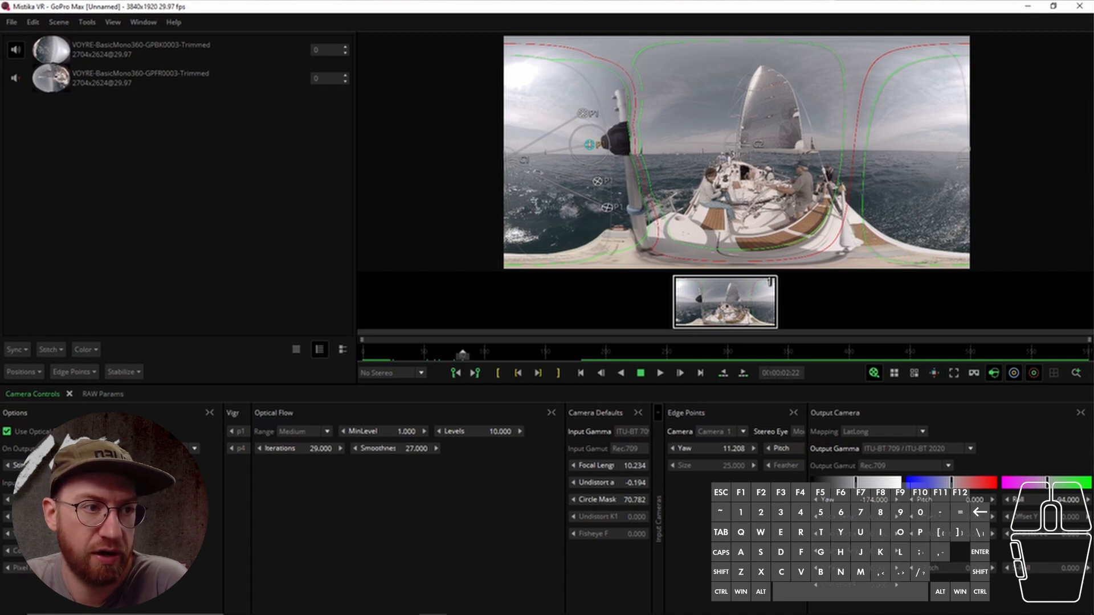
click(723, 373)
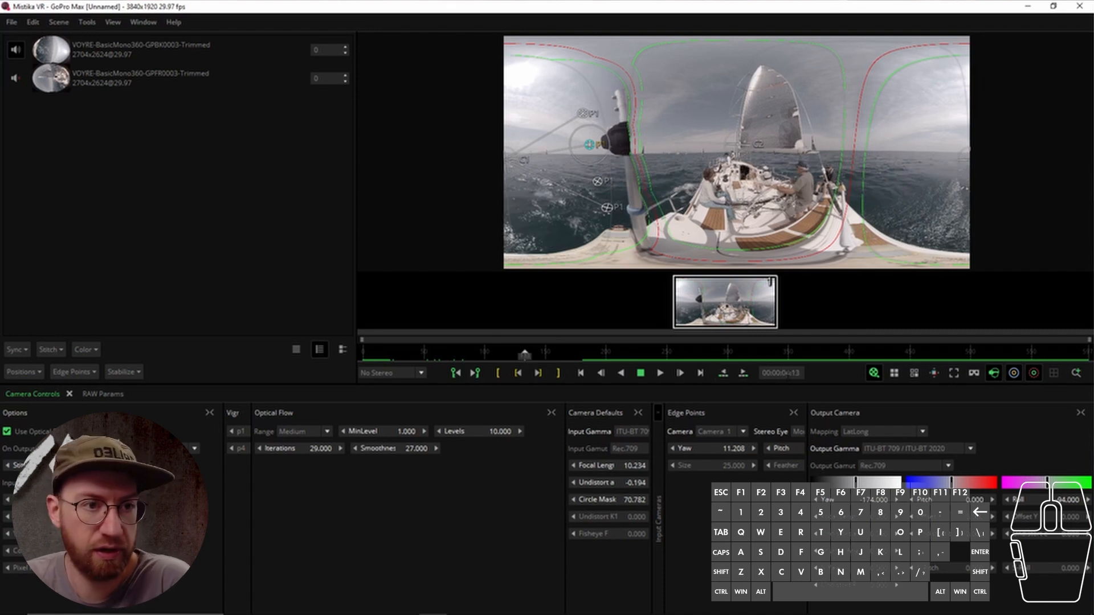
click(743, 373)
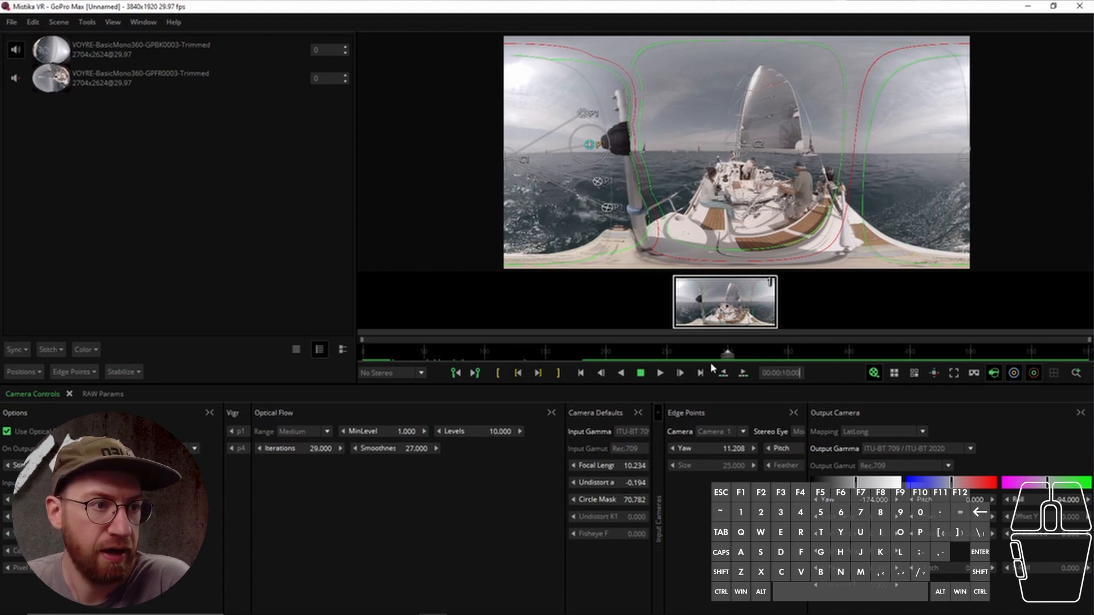
click(499, 376)
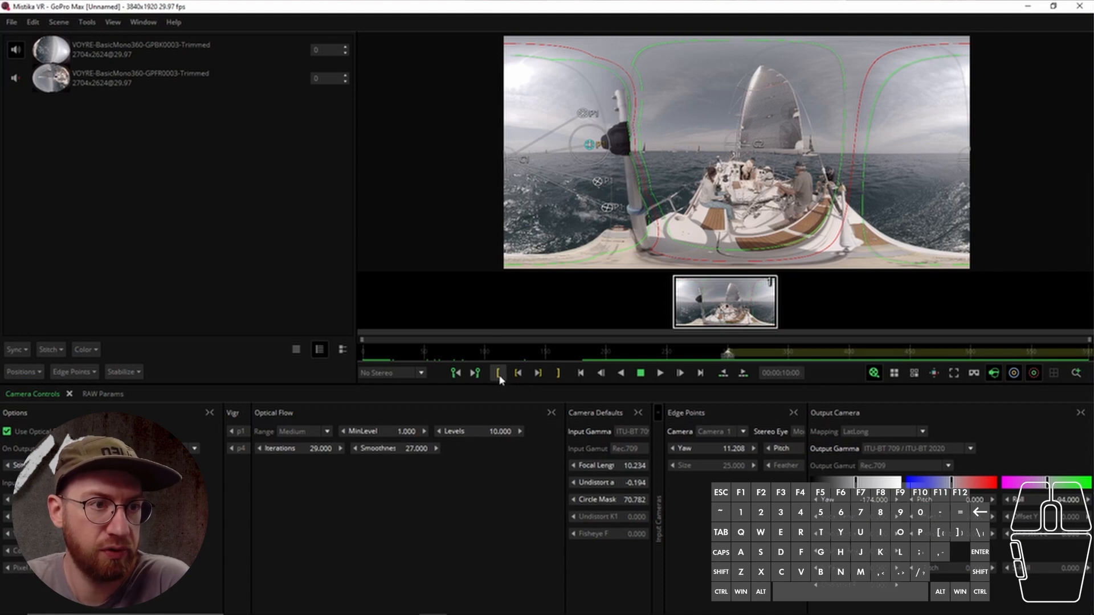
Go to timecode 00:00:15:00 and set the out point there
click(786, 371)
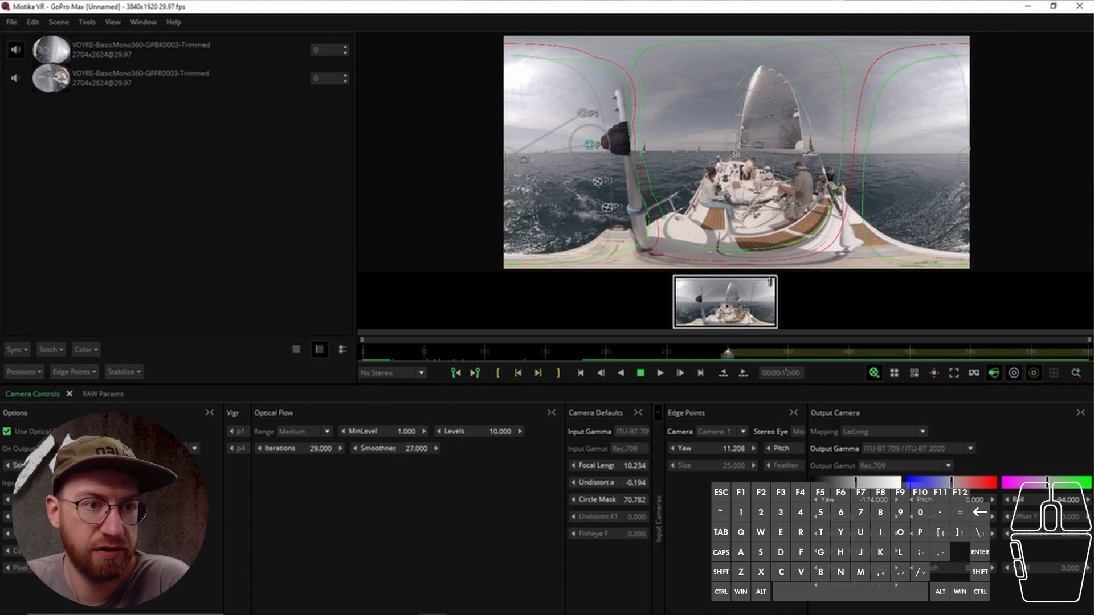
key(Return)
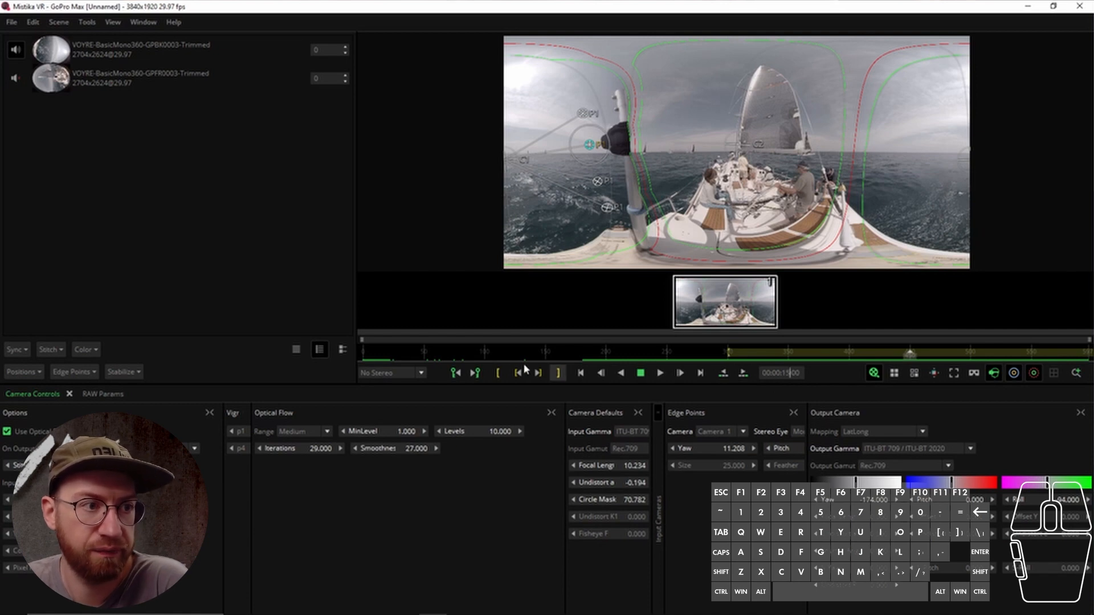
click(557, 373)
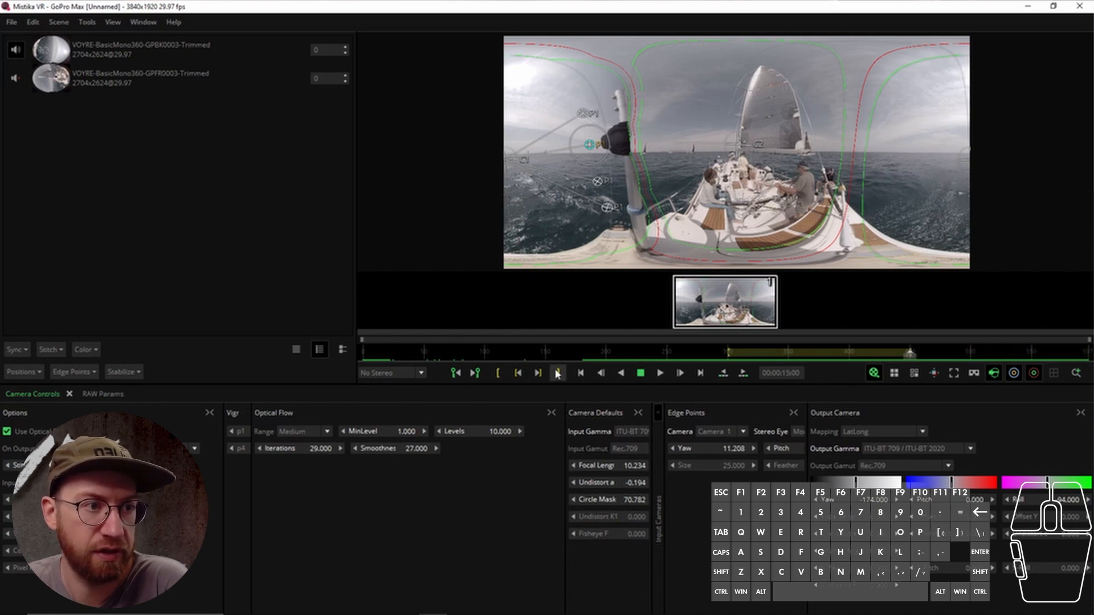
Scrub, jump between marks and play through the range between the in and out points
click(797, 356)
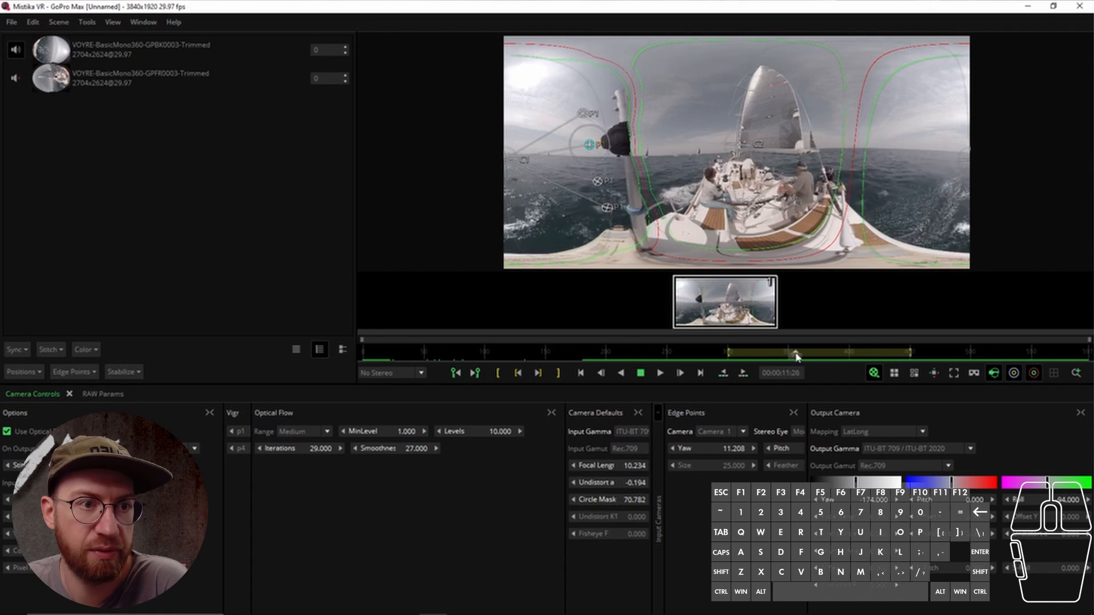
drag(797, 356, 739, 365)
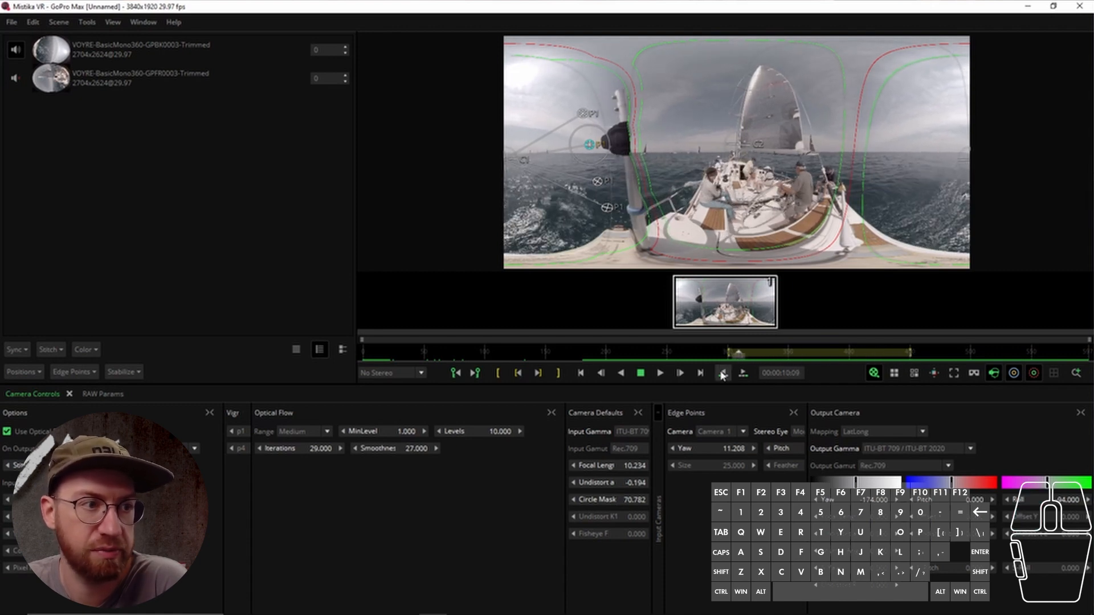
click(539, 374)
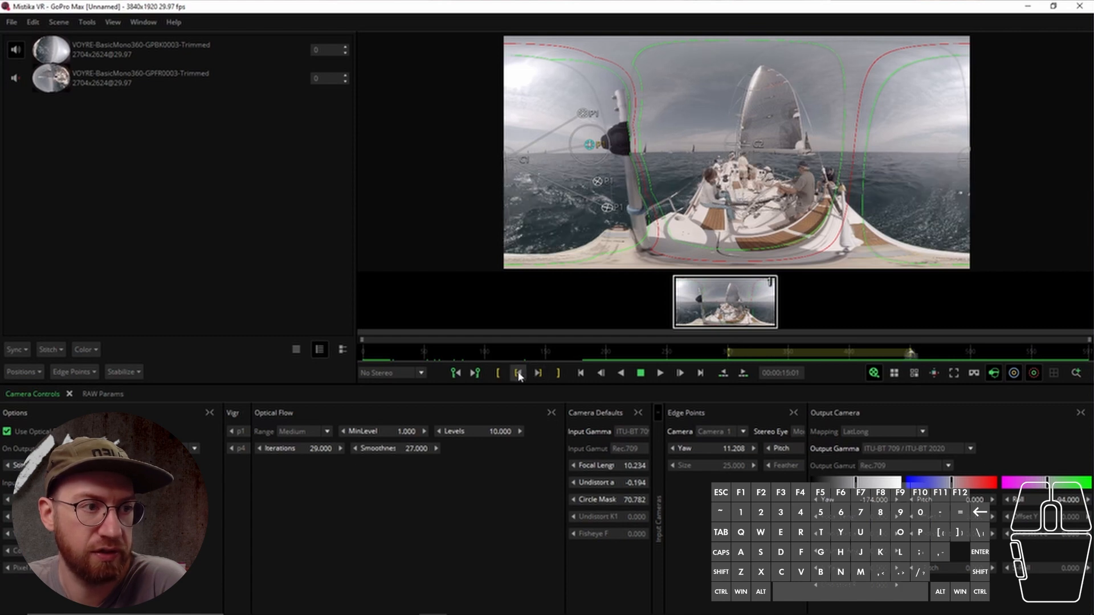
click(518, 374)
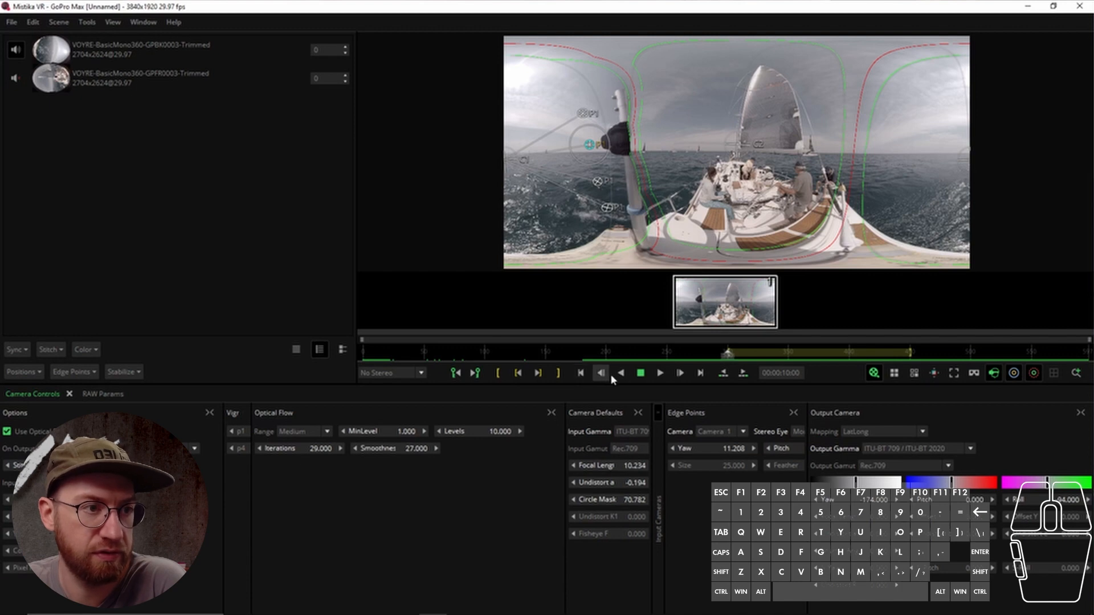
click(660, 374)
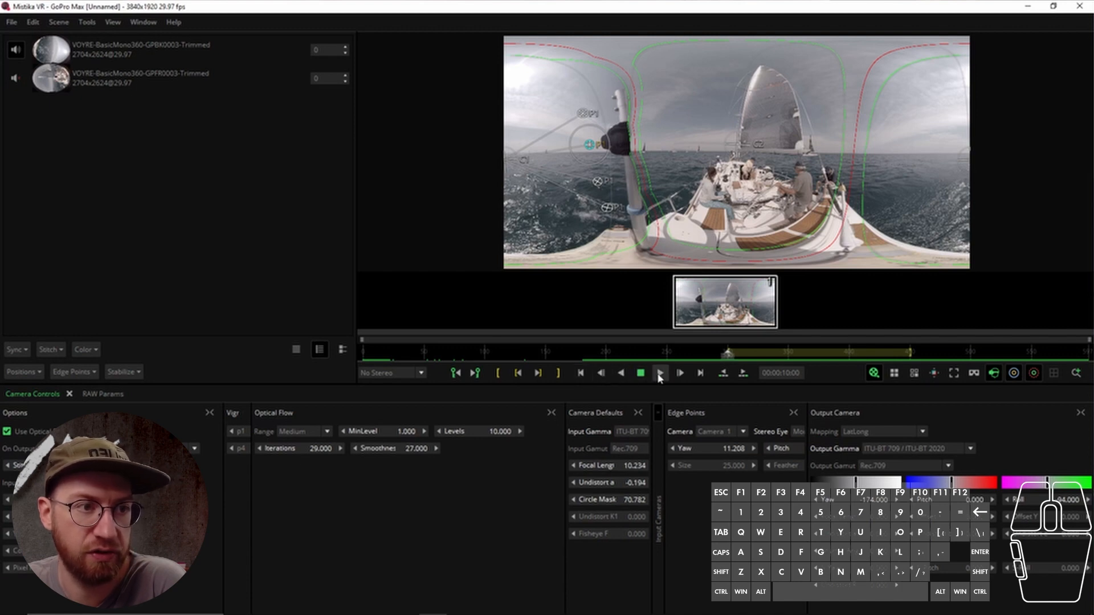
click(602, 376)
click(602, 376)
click(602, 377)
click(602, 377)
click(603, 377)
click(603, 377)
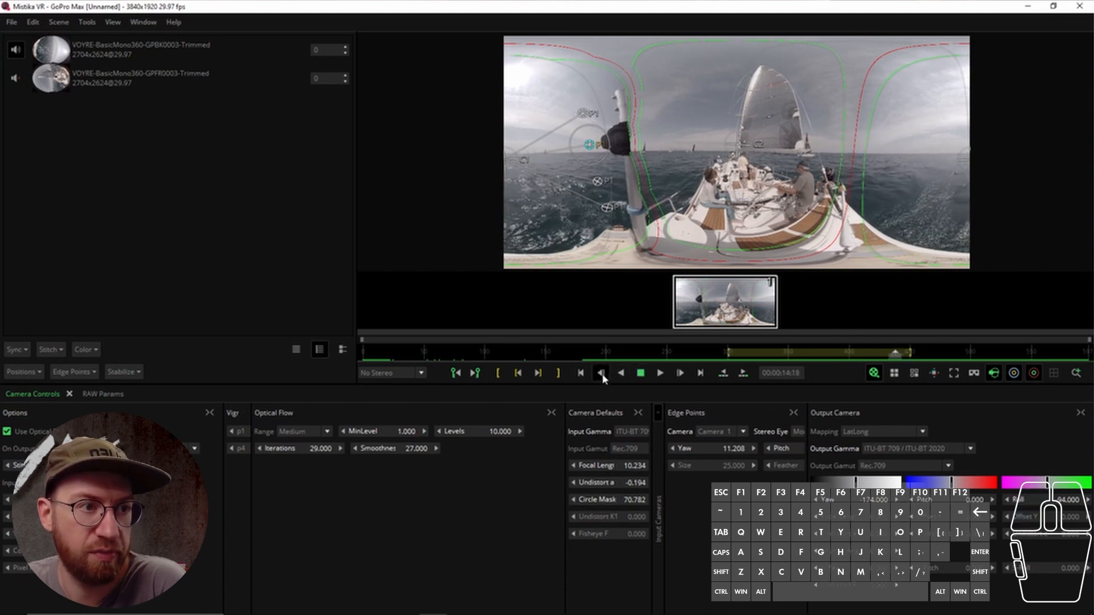
click(602, 377)
click(602, 377)
click(602, 377)
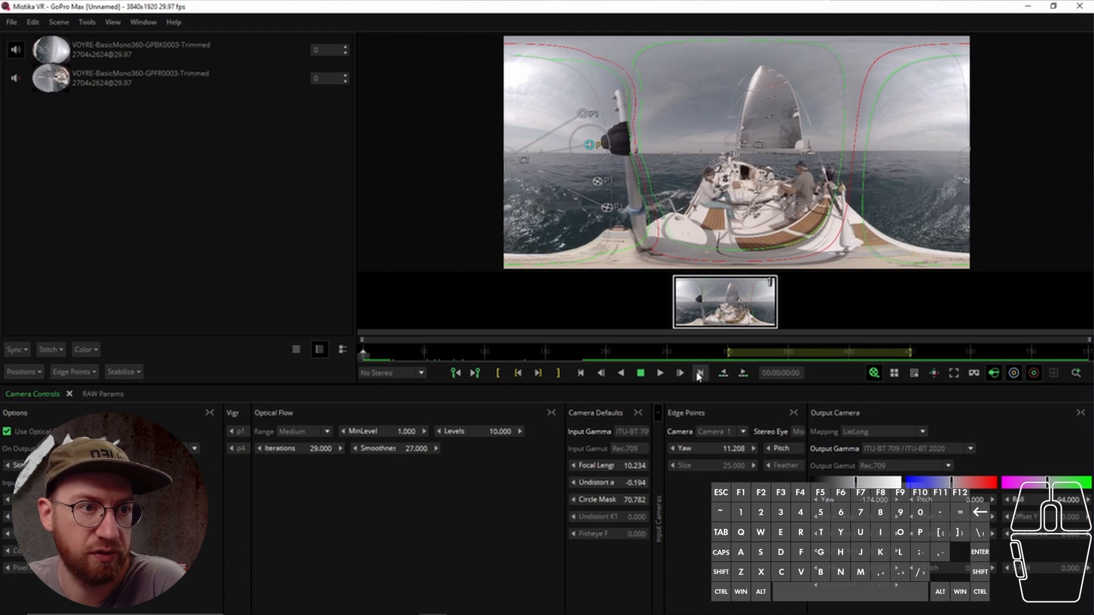
click(701, 375)
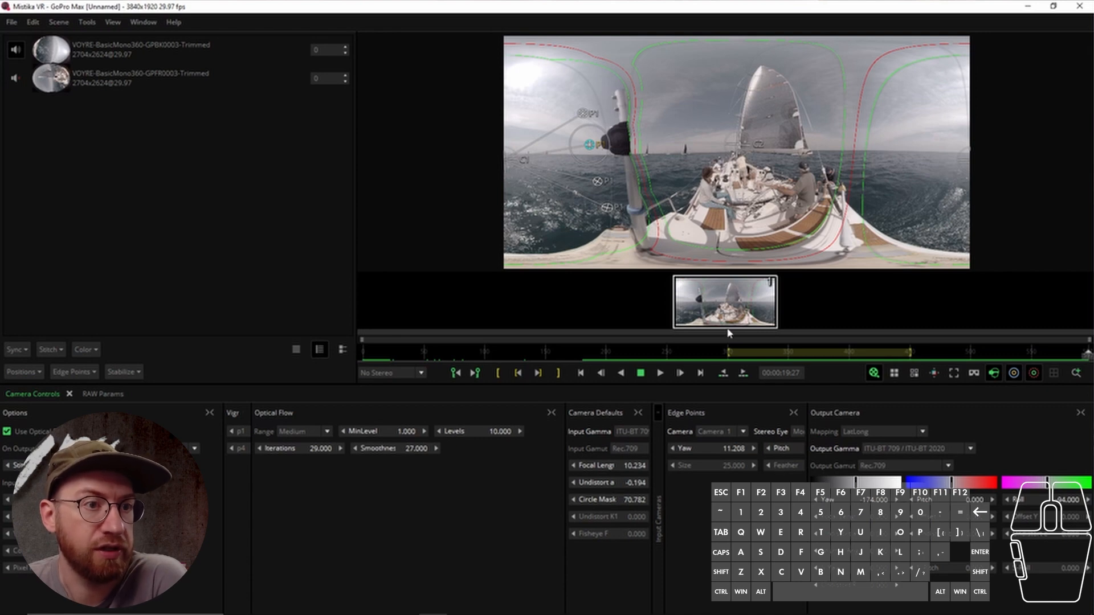
Move the playhead to 00:00:10:10 and nudge the edge point beside the mast slightly
click(741, 353)
mouse_move(595, 145)
mouse_down()
mouse_move(587, 137)
mouse_move(596, 144)
mouse_up()
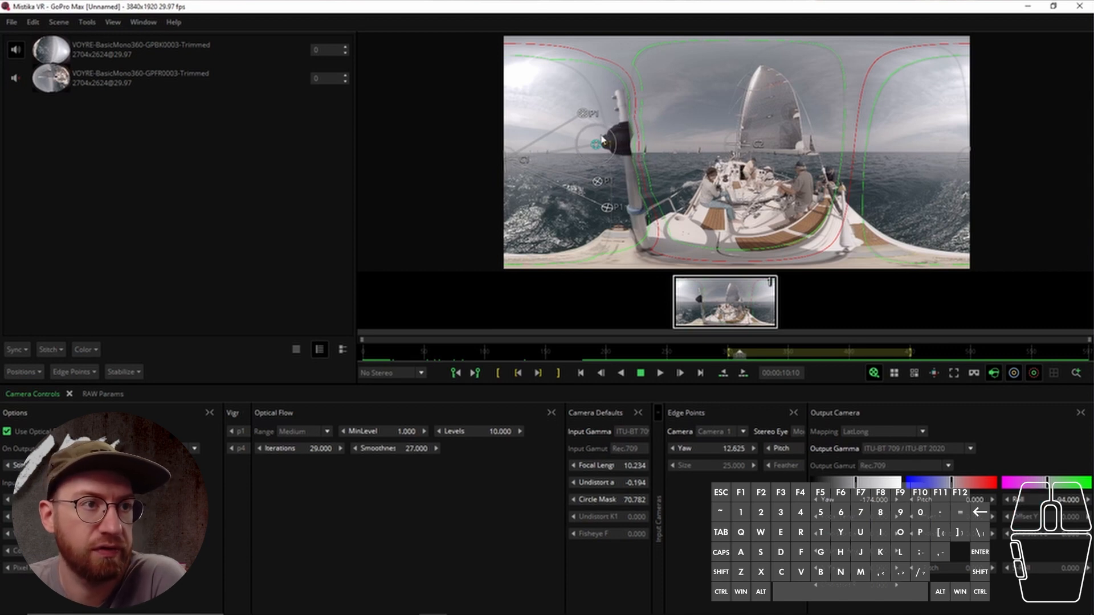
drag(596, 146, 592, 149)
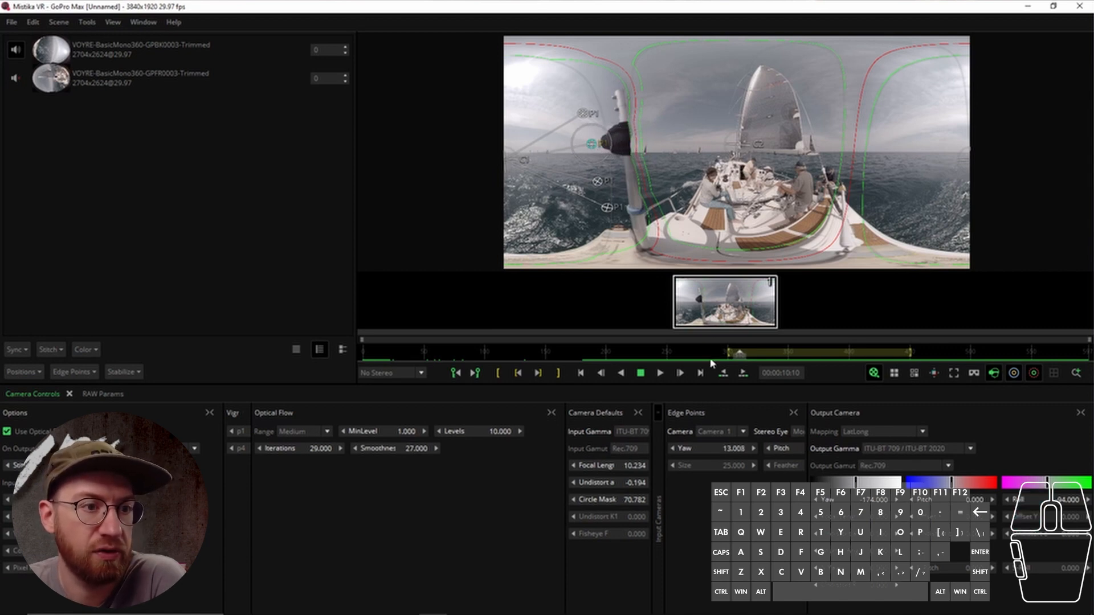
Add a key frame to the edge point's Yaw and Pitch values at this frame
click(661, 468)
right_click(612, 451)
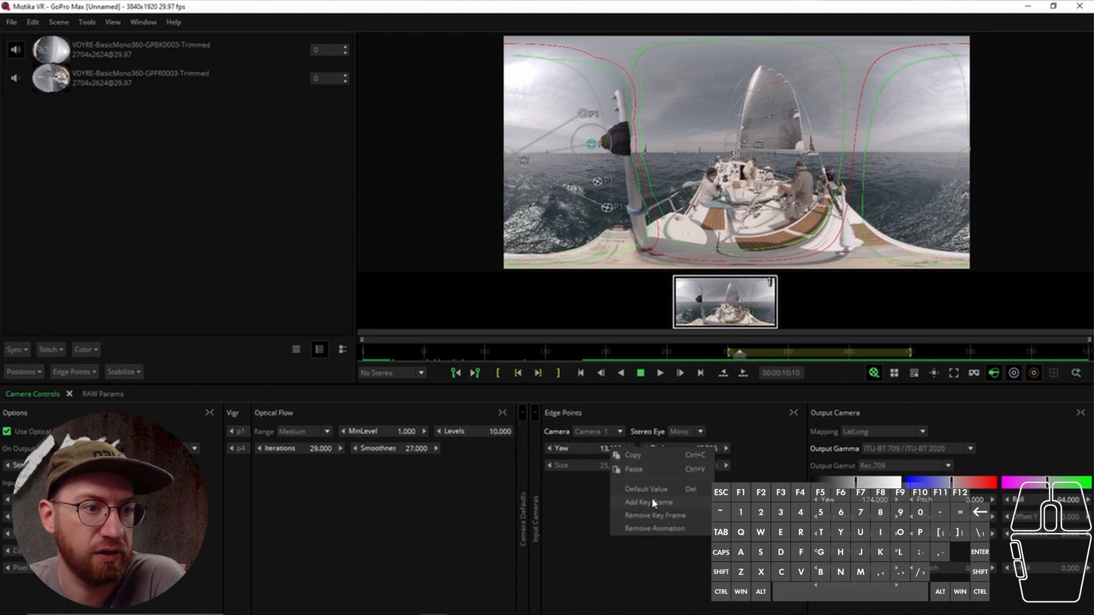
click(584, 451)
click(618, 448)
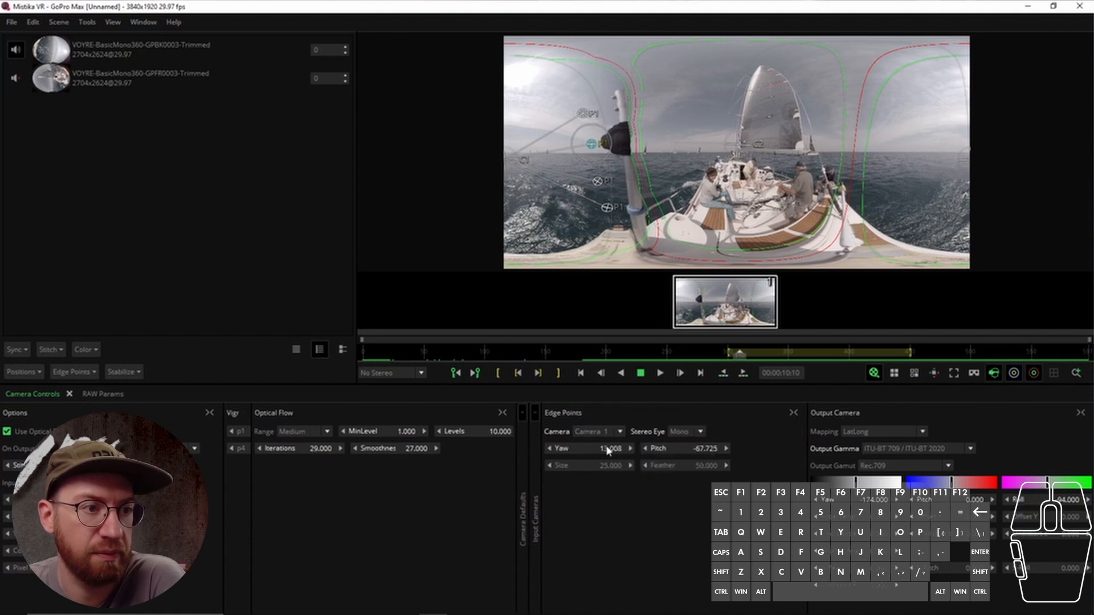
right_click(608, 450)
click(640, 501)
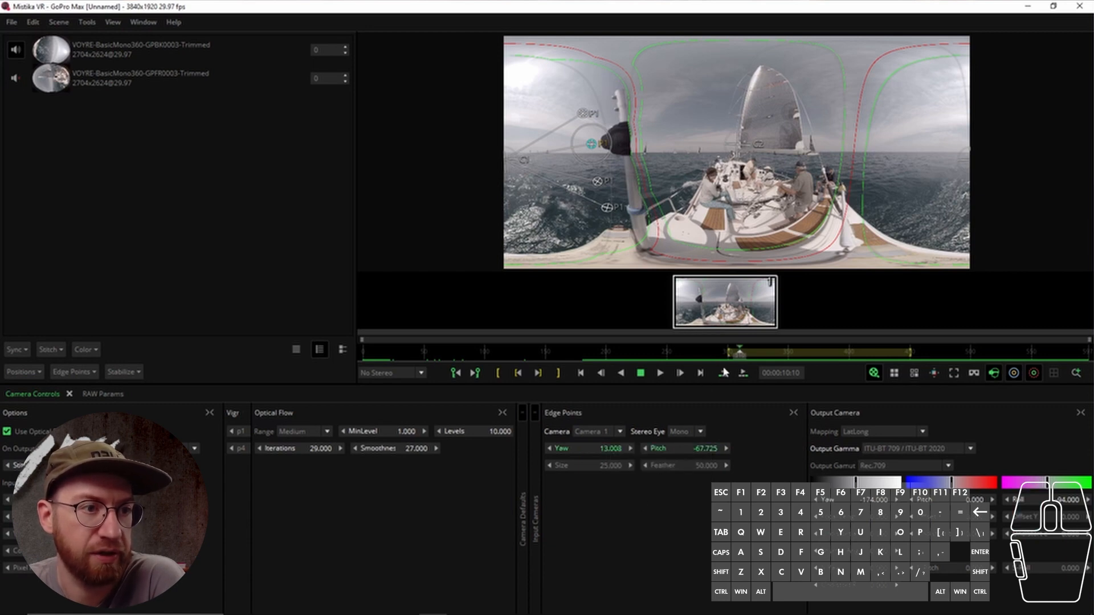
Drag the edge point toward the mast at 00:00:12:03, then undo the move
drag(776, 353, 804, 354)
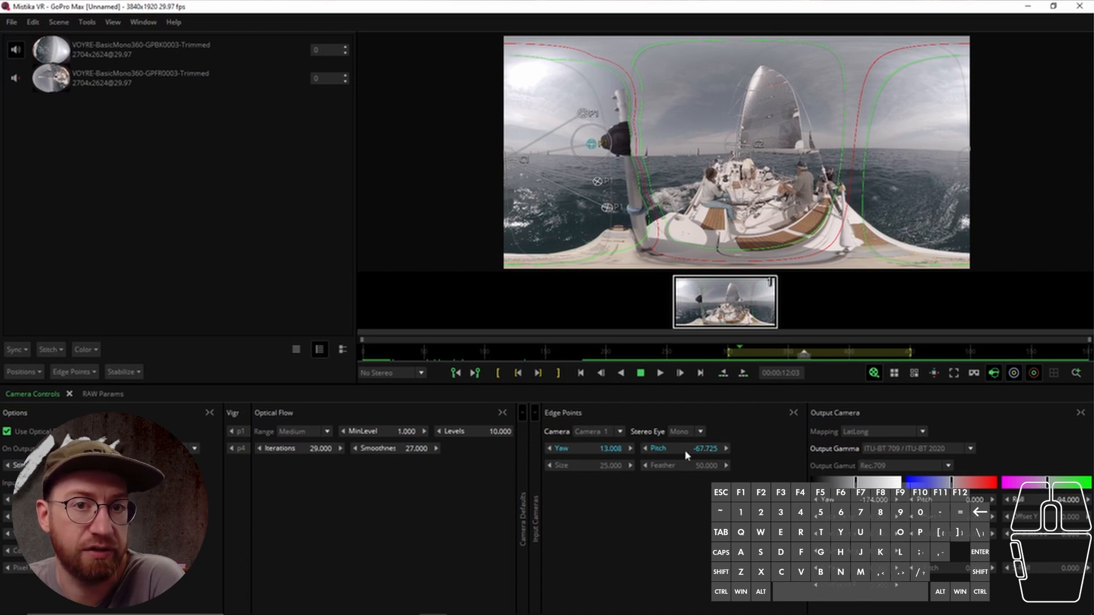
click(590, 144)
drag(590, 144, 616, 153)
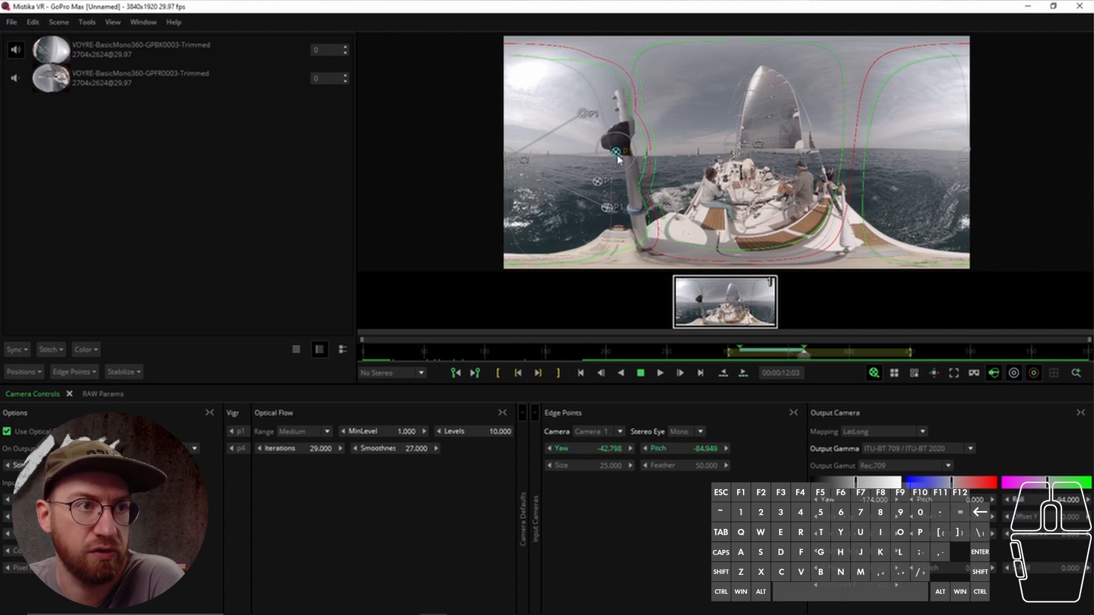
drag(810, 360, 763, 358)
key(ctrl+z)
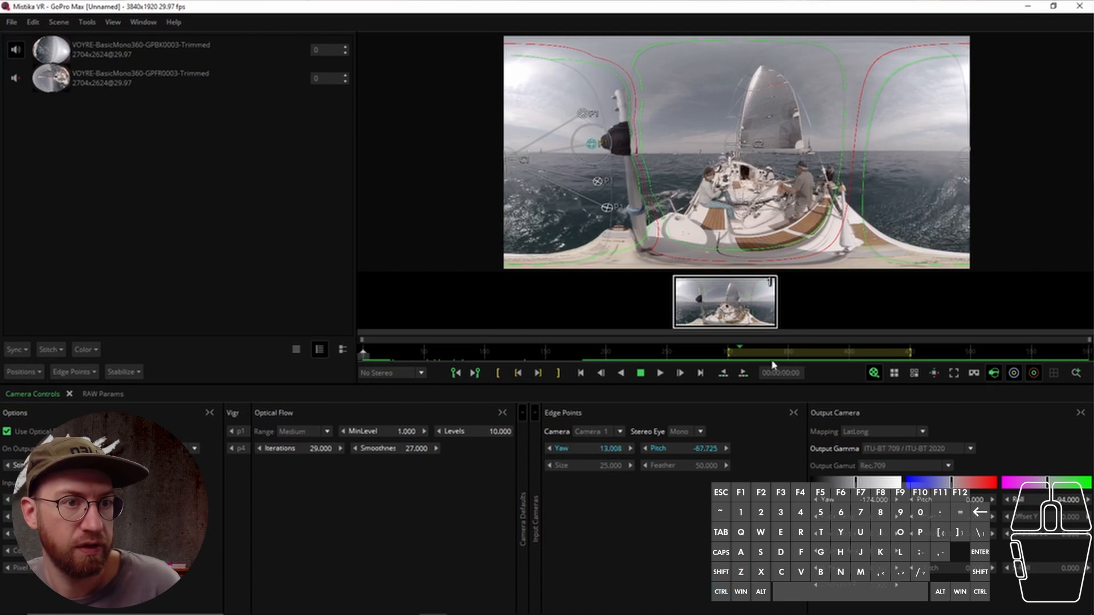
Undo once more and remove the key frame from the edge point's Yaw and Pitch values
key(ctrl+z)
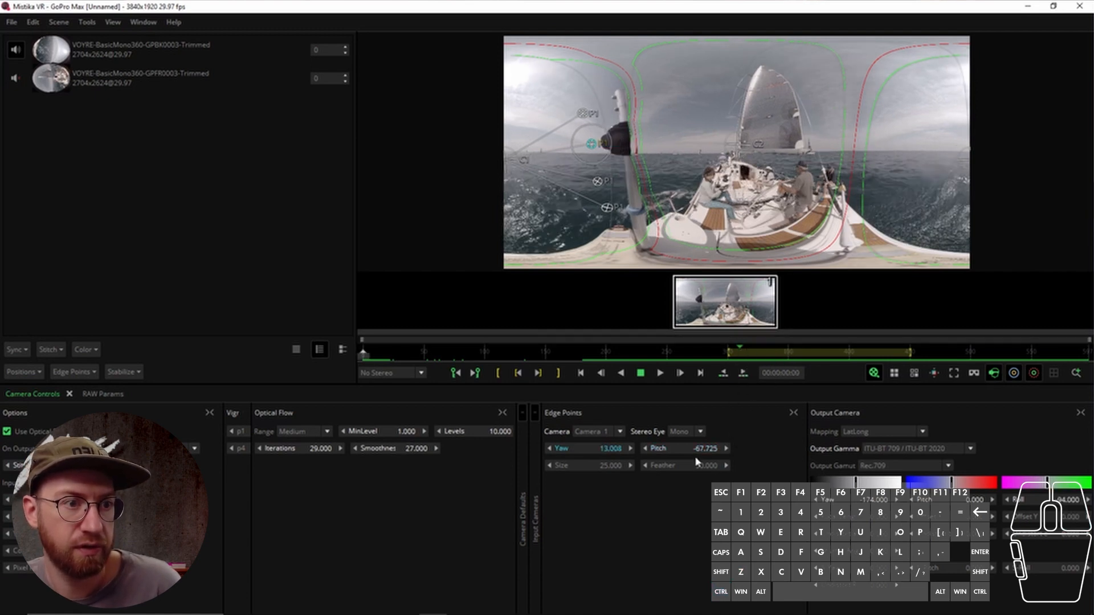
right_click(592, 448)
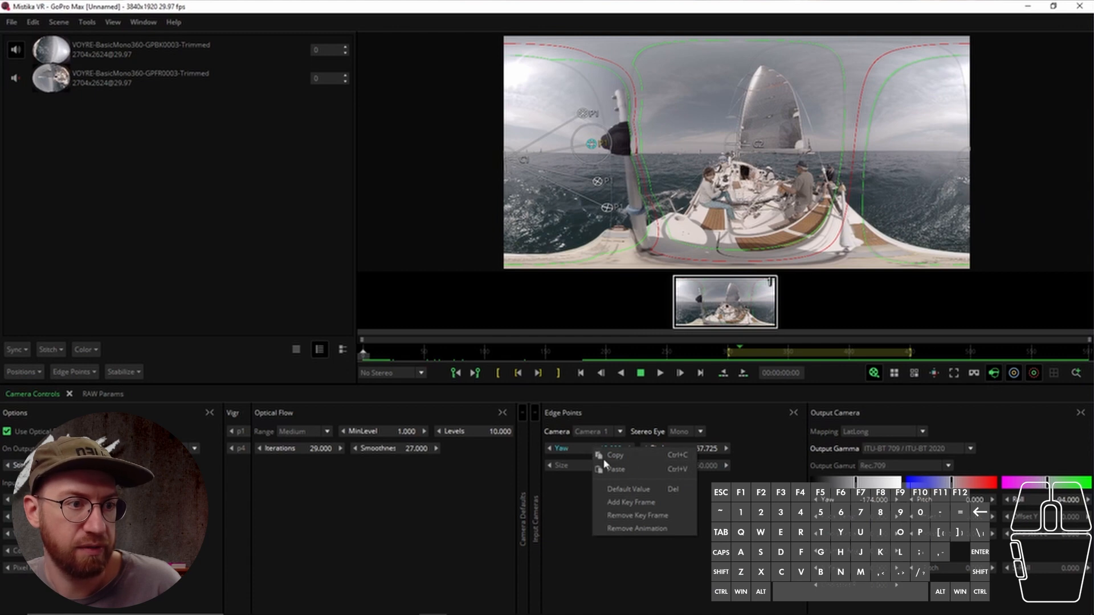
click(646, 516)
right_click(606, 450)
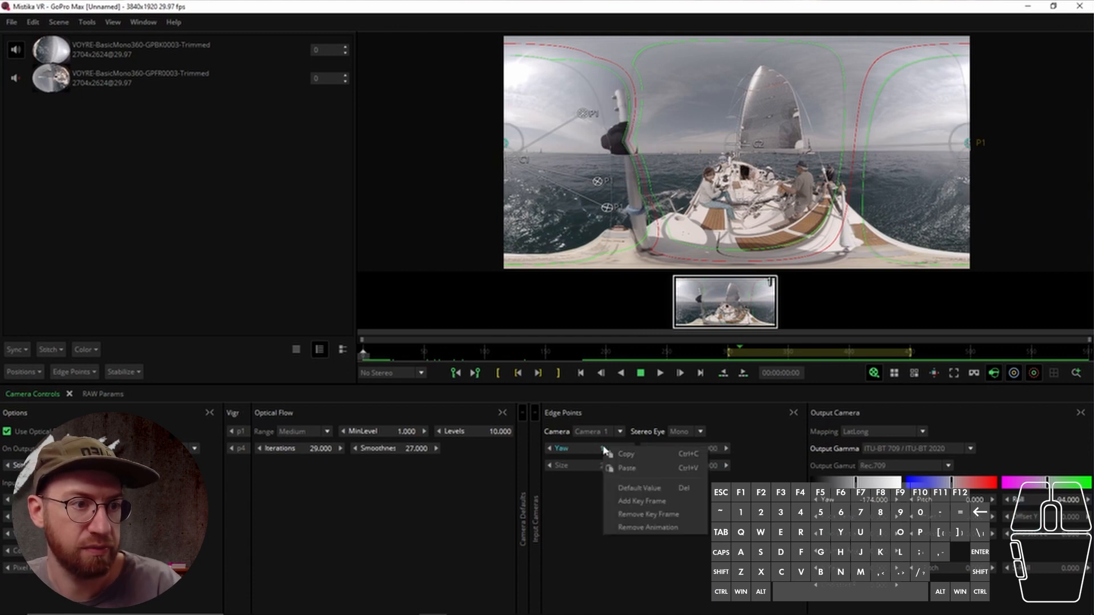
click(589, 449)
Remove all animation from the edge point's values and drag the point back beside the mast
right_click(589, 449)
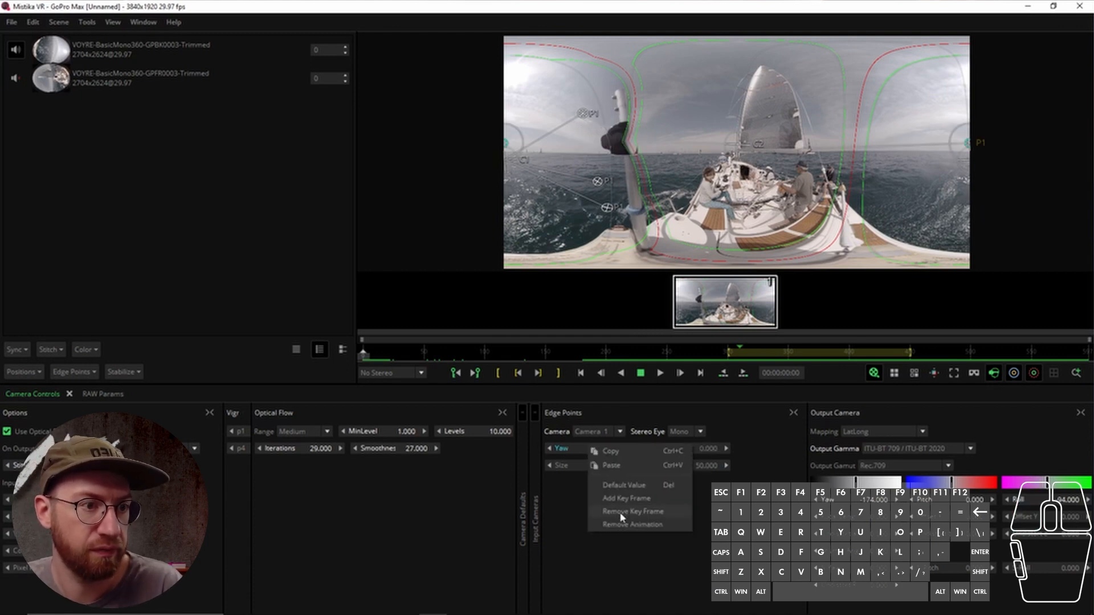
click(625, 525)
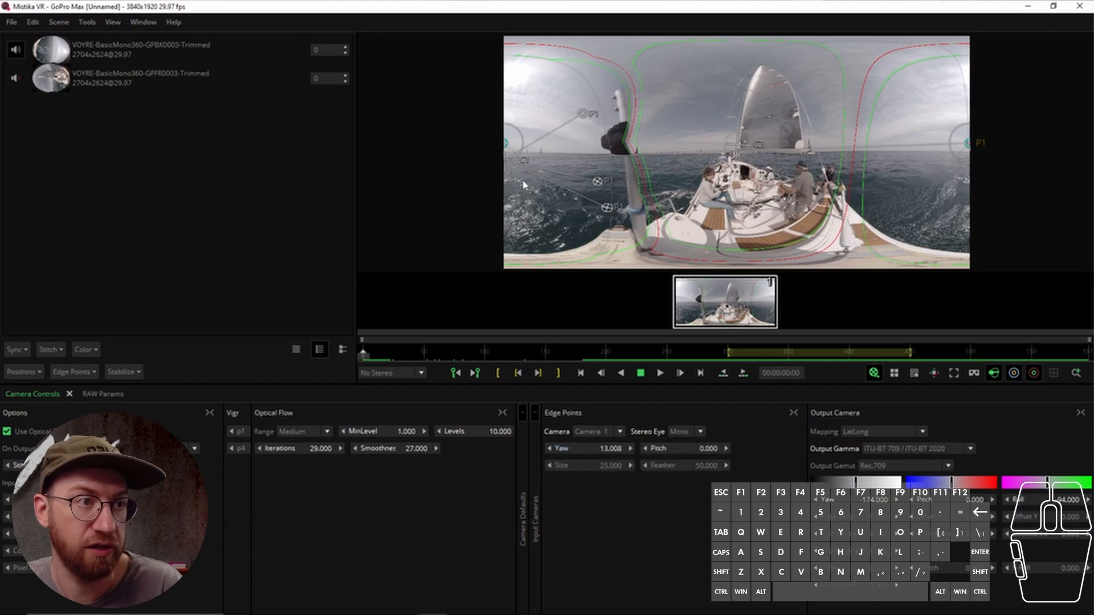
drag(509, 144, 587, 144)
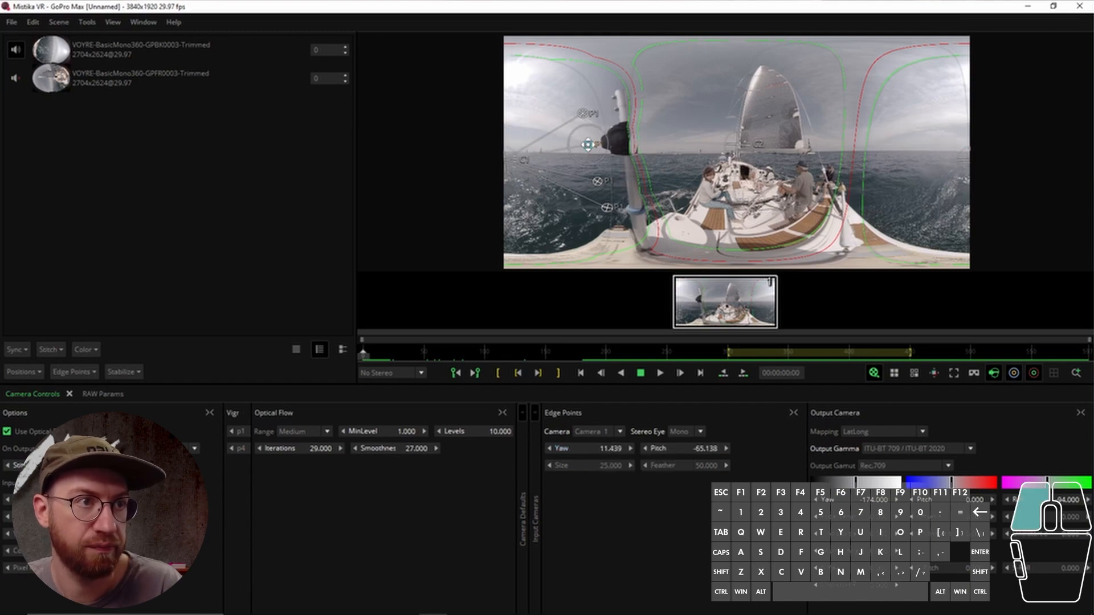